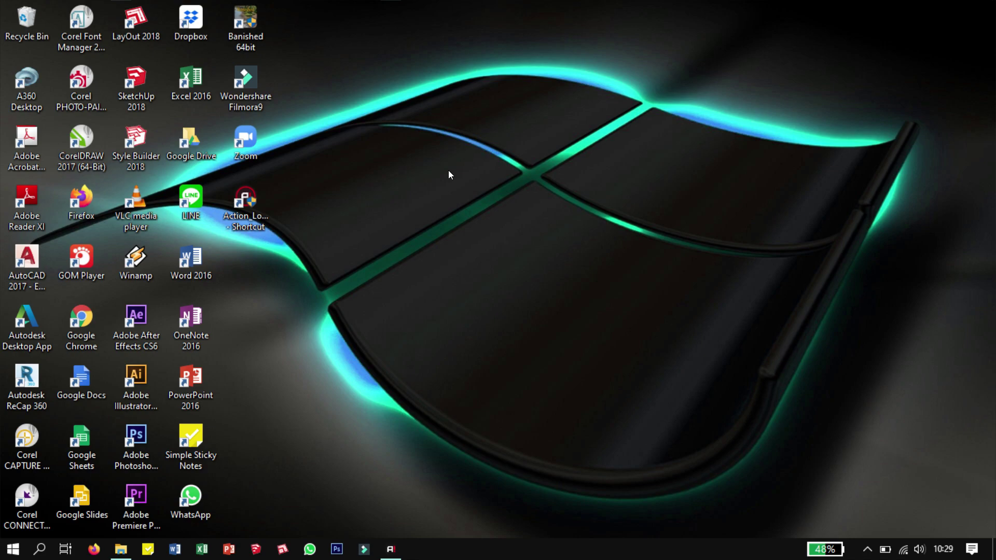
- Refresh the desktop, briefly bringing Photoshop forward and minimizing it again
right_click(447, 177)
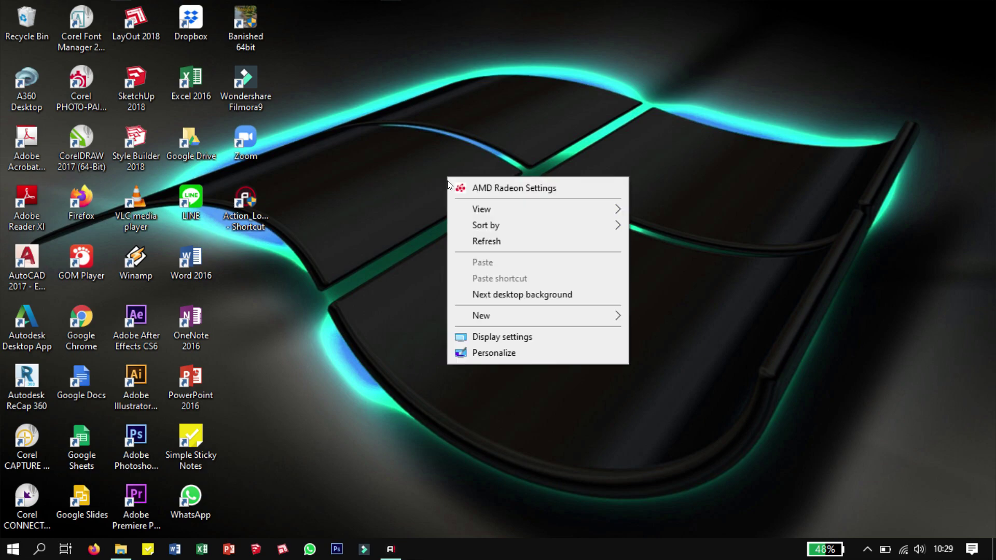
left_click(514, 242)
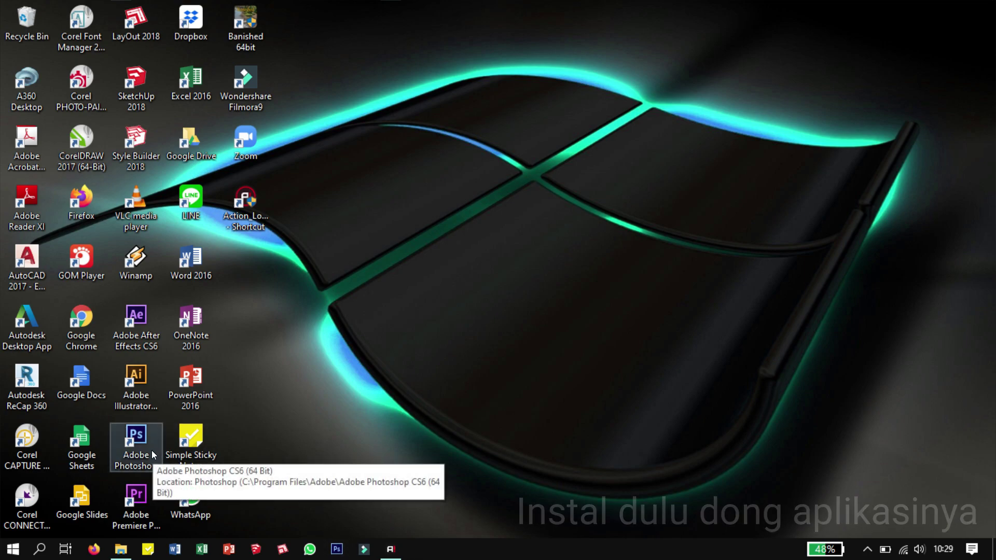
left_click(338, 550)
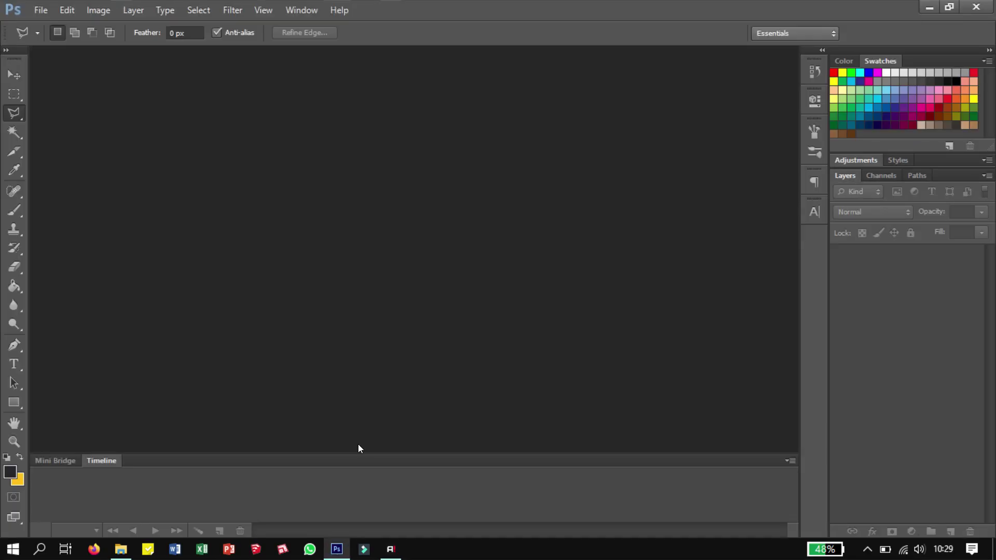
left_click(344, 552)
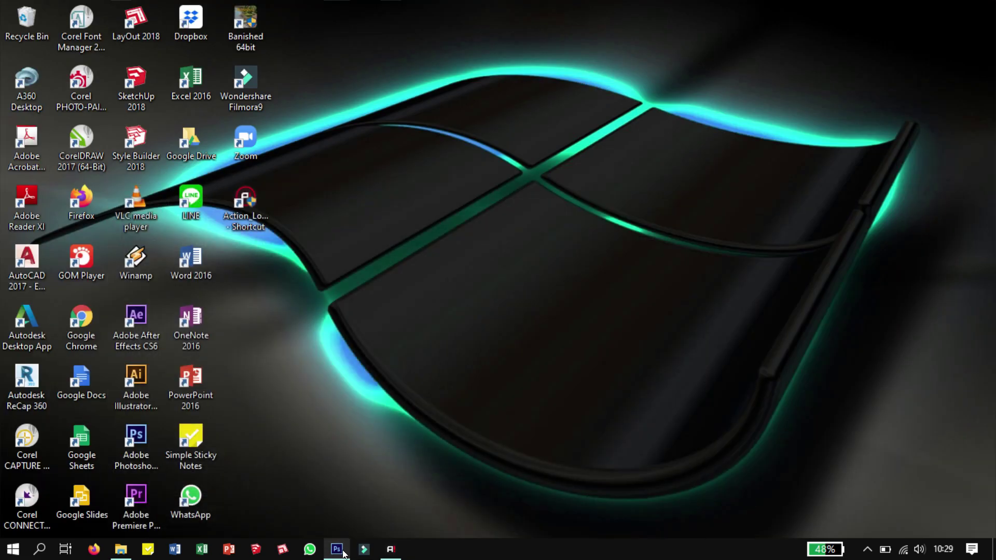
right_click(473, 231)
left_click(520, 295)
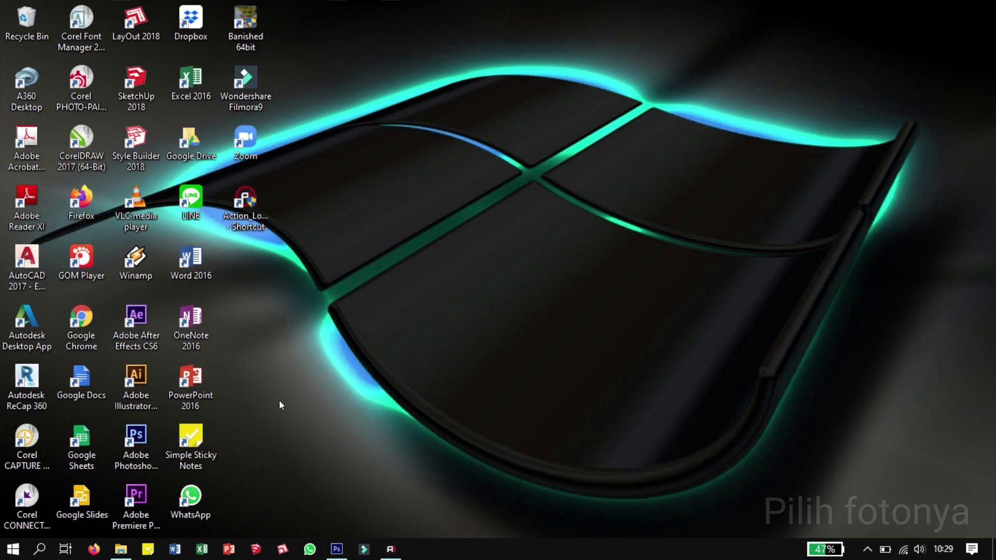
- In Firefox, search Google for the actor's HD photos using the hd suggestion
left_click(93, 550)
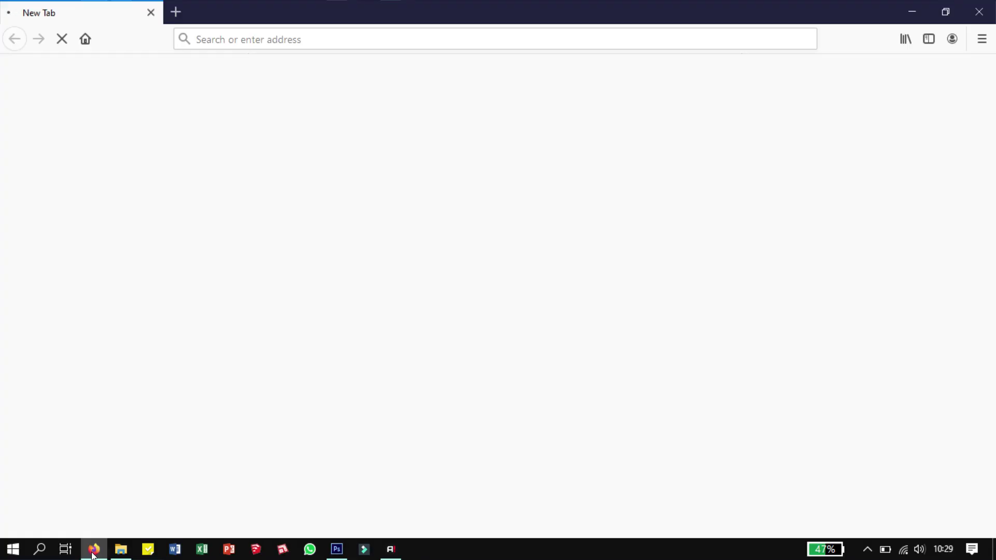
key("Tab")
key("Return")
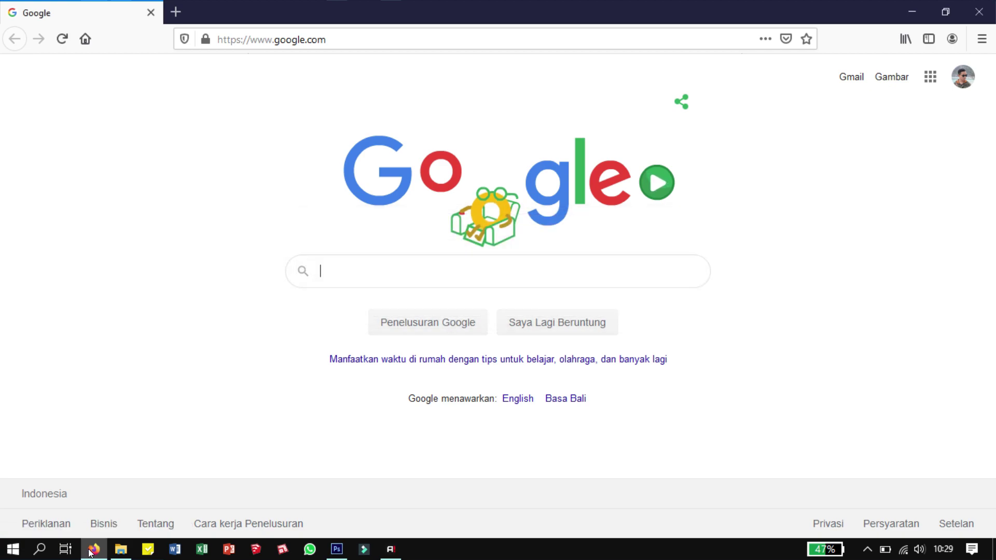
type("ch")
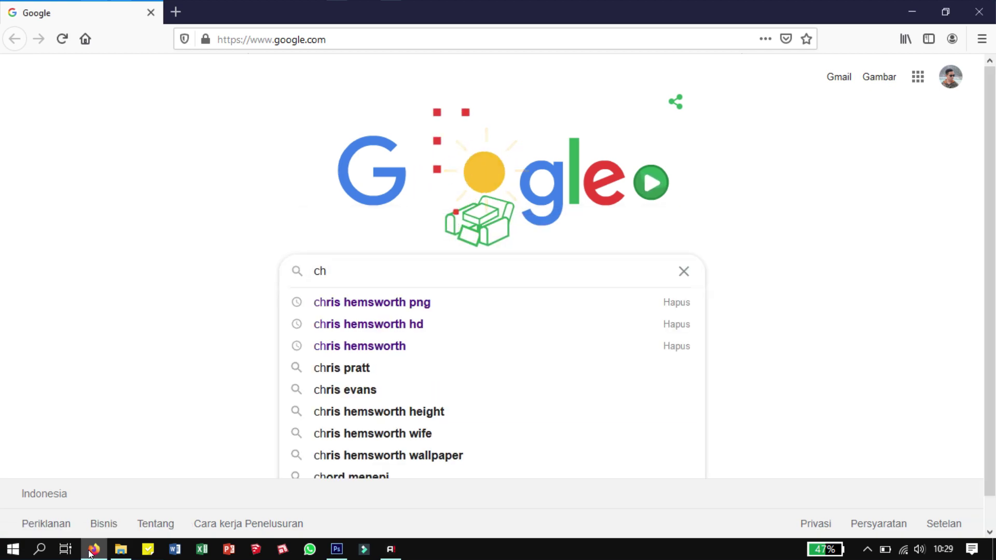
type("ris he")
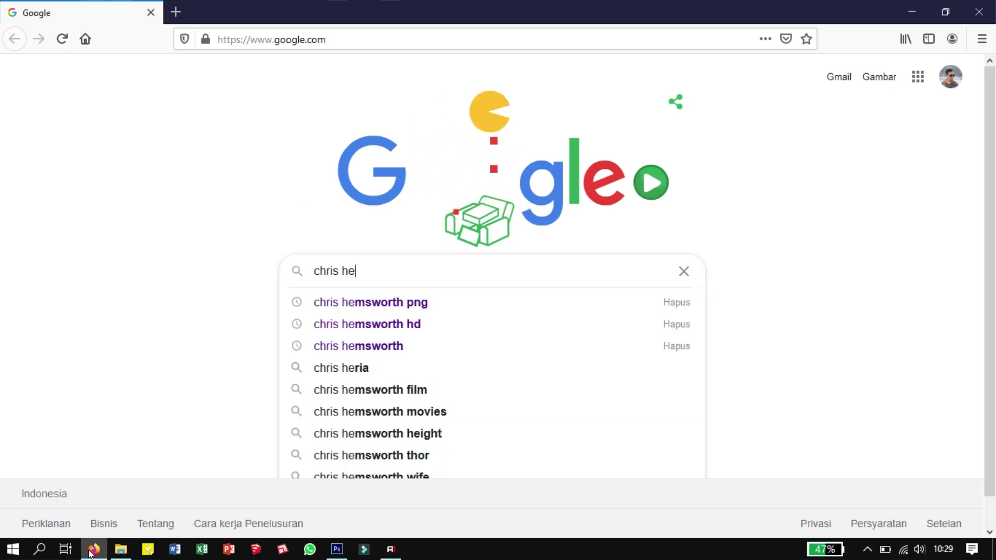
key("Down")
key("Down")
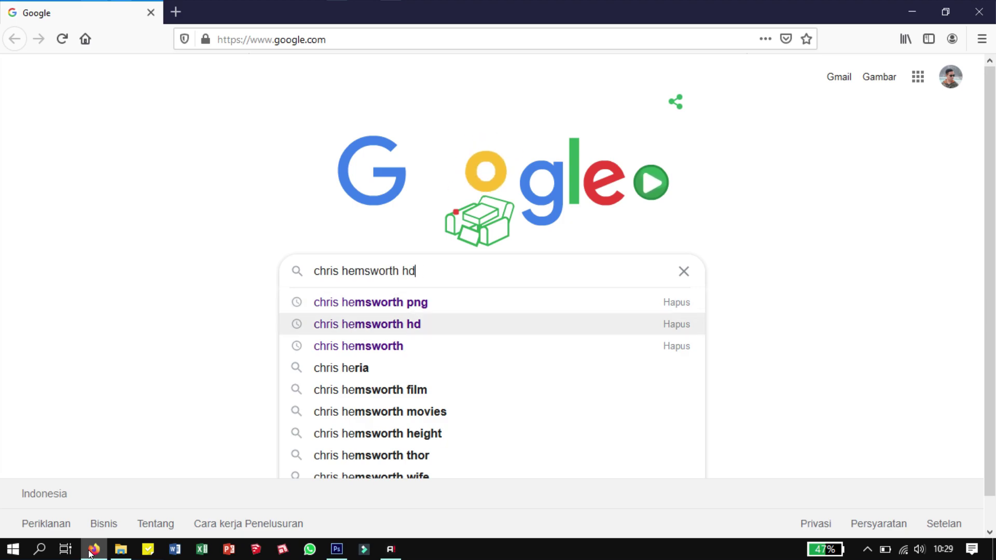
key("Return")
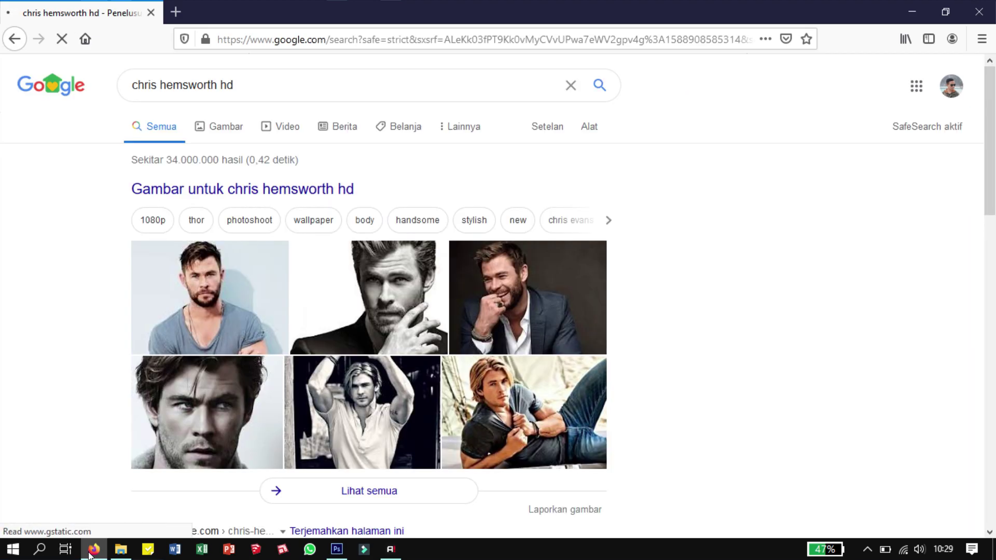
- Show image results, preview the grey-background hdqwalls portrait and drag it toward Photoshop
left_click(223, 128)
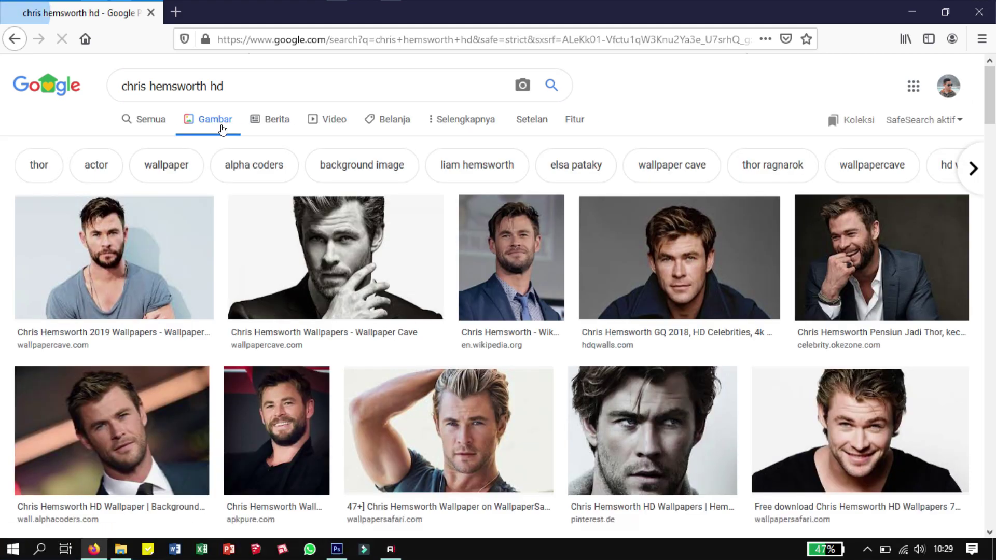
scroll(287, 351, "down", 3)
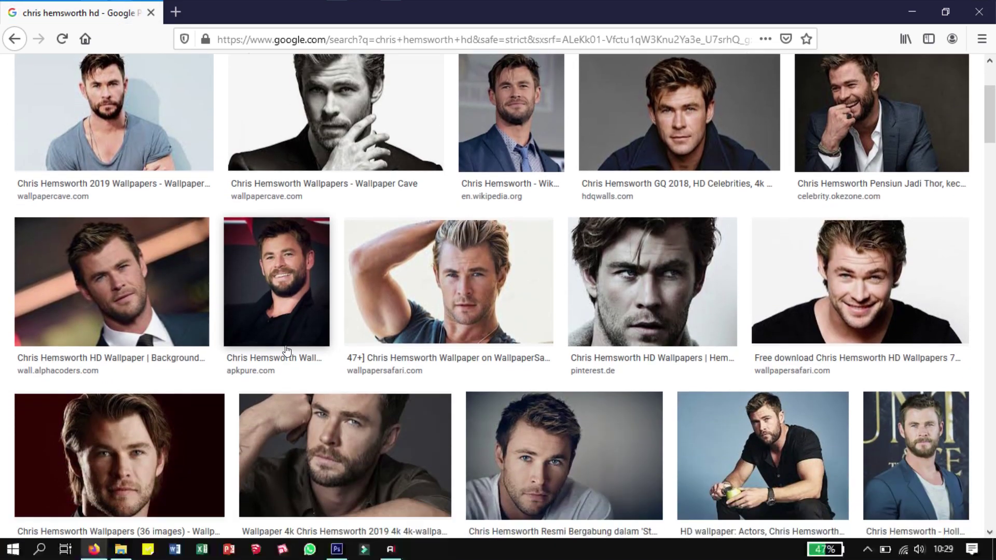
scroll(316, 332, "down", 2)
scroll(348, 317, "up", 3)
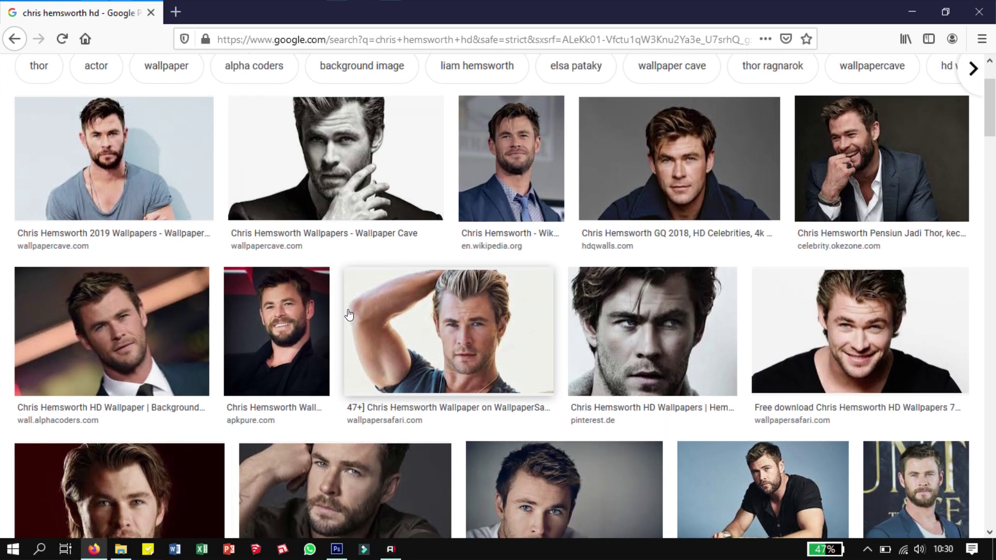
left_click(672, 167)
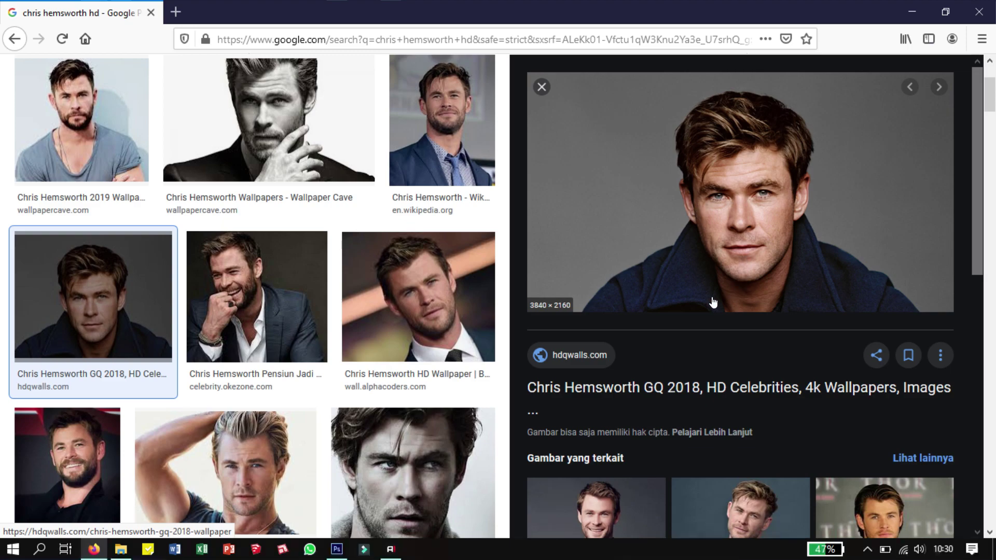
left_click_drag(714, 302, 339, 539)
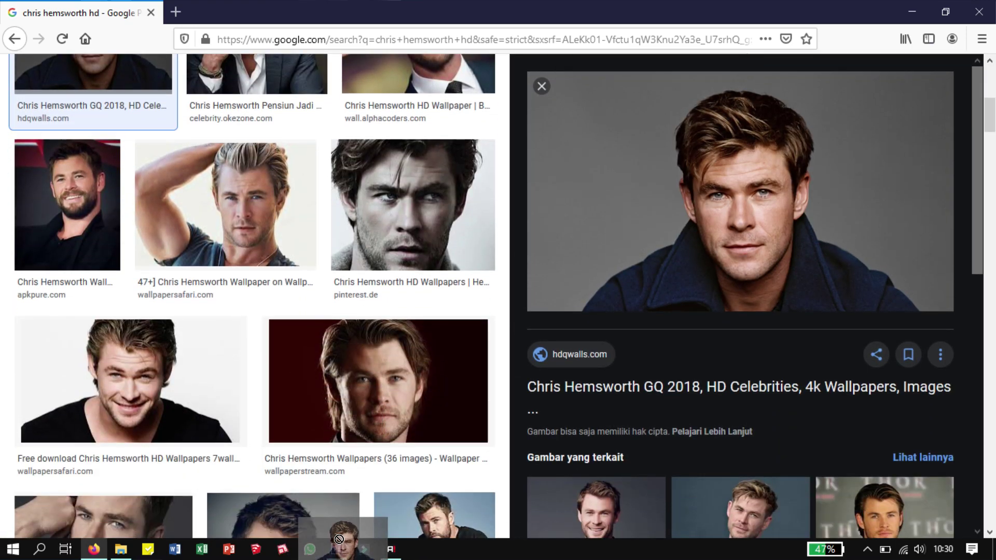
- Drop the portrait into Photoshop as 08pyl28f.bmp and convert its Background into Layer 0
left_click_drag(338, 539, 406, 278)
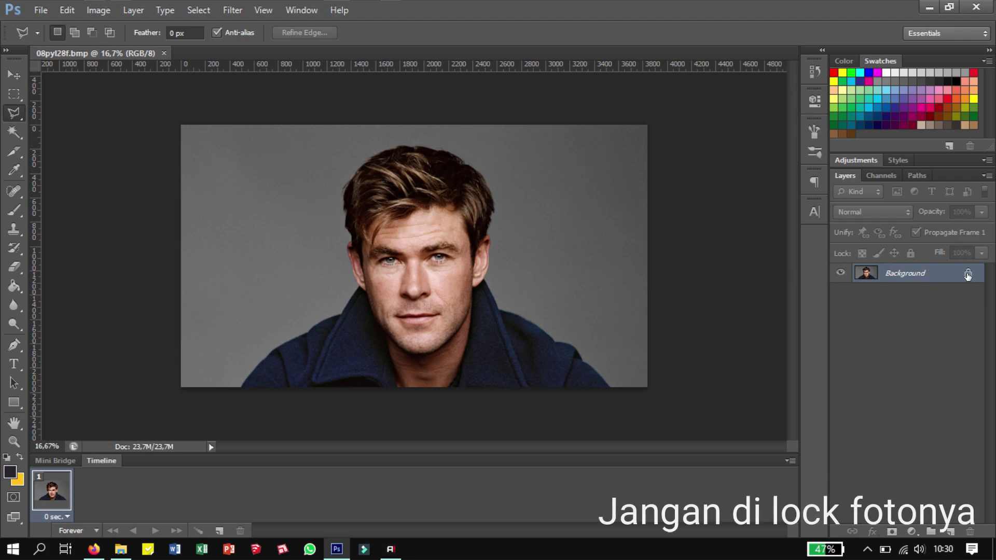
double_click(966, 277)
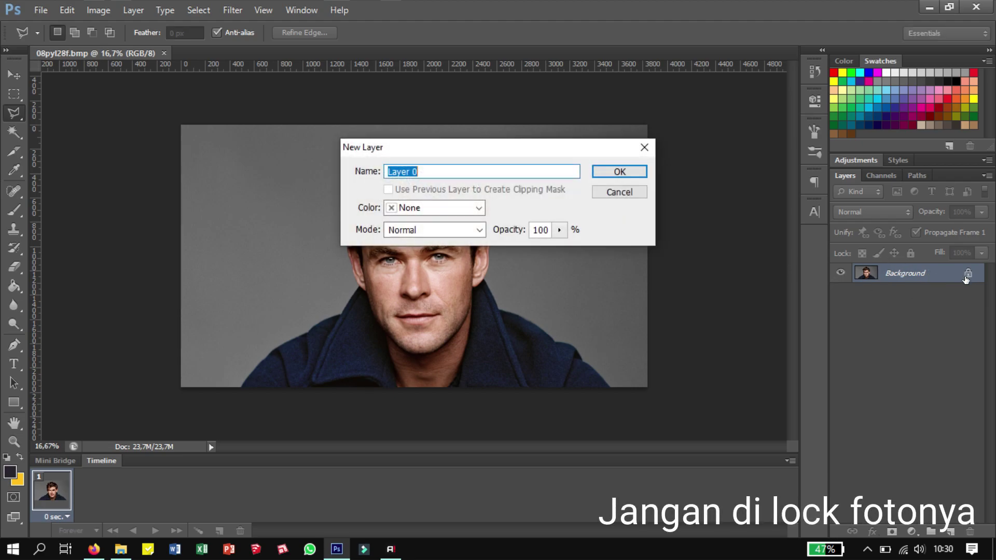
key("Return")
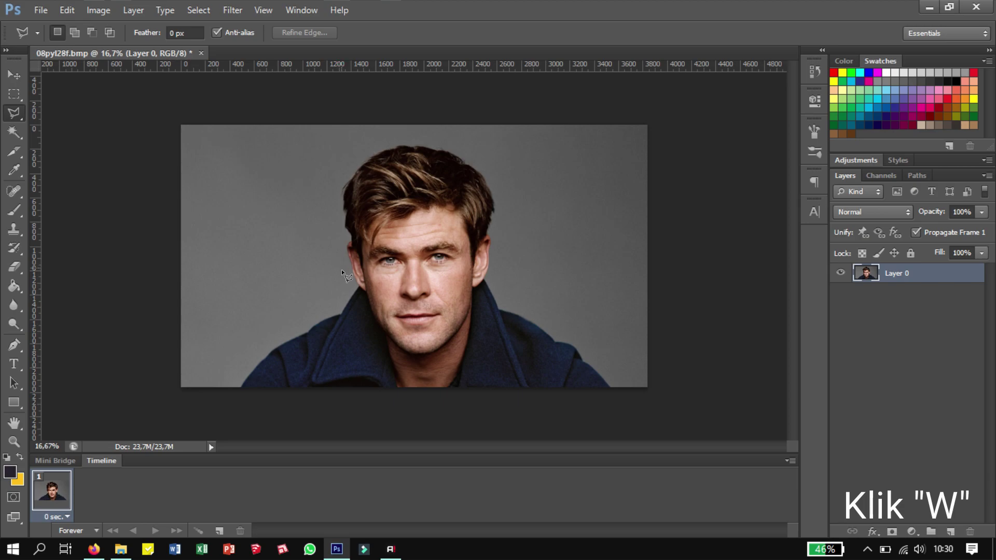
- Select the grey background with the Magic Wand, delete it, and deselect
key("w")
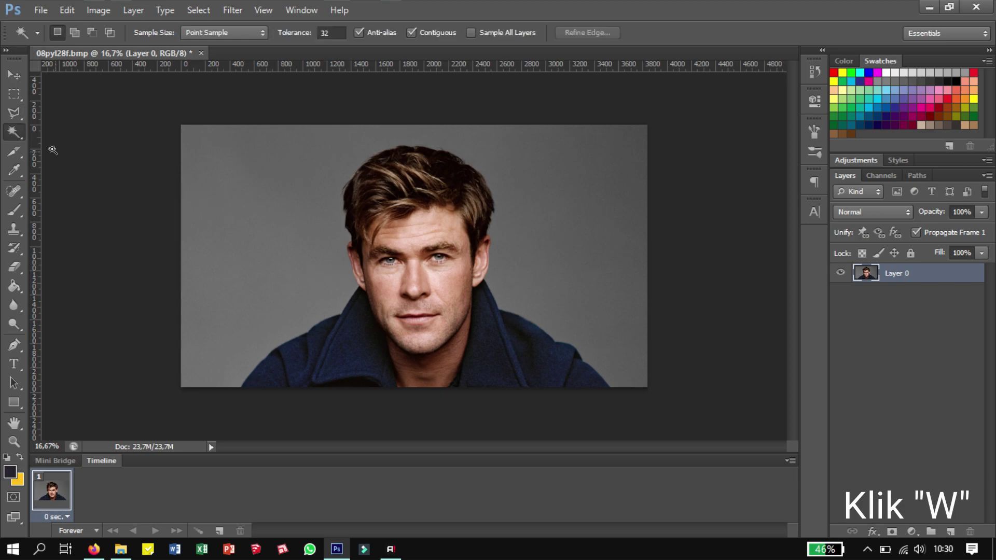
right_click(13, 136)
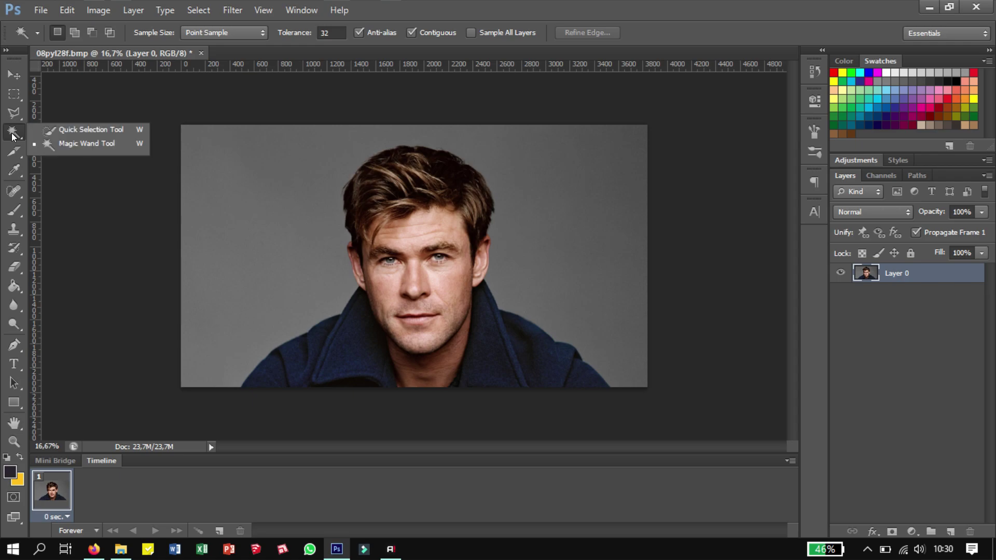
left_click(70, 147)
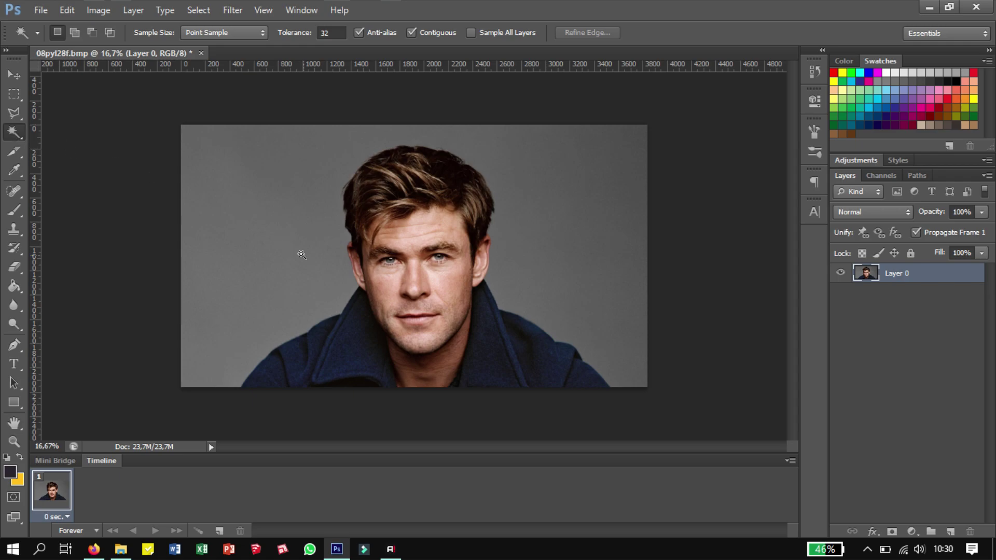
left_click(301, 253)
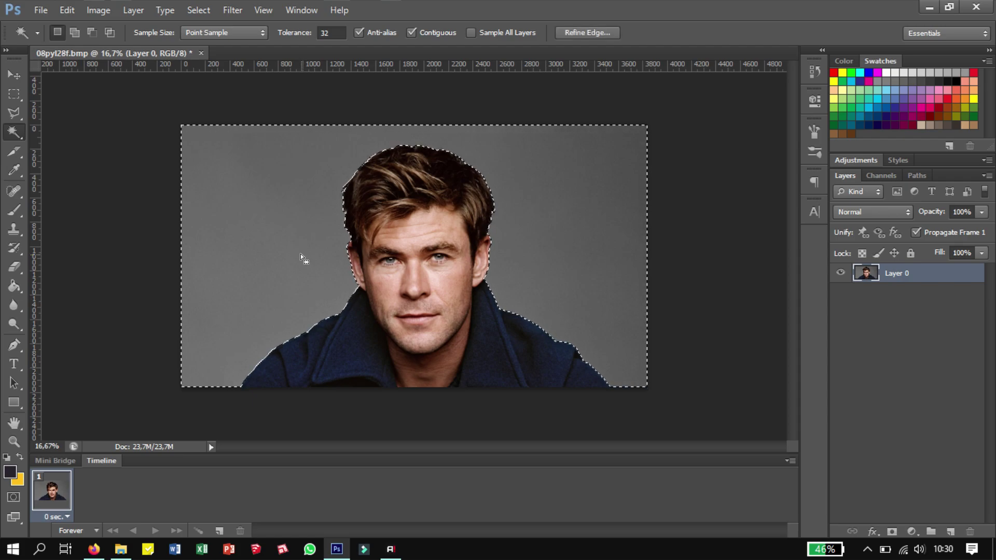
key("Delete")
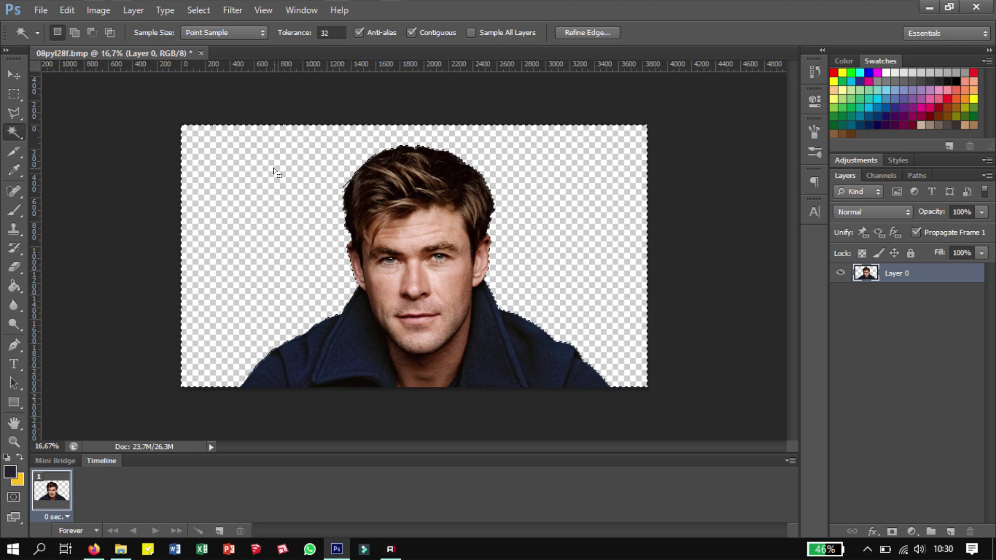
right_click(252, 140)
left_click(345, 360)
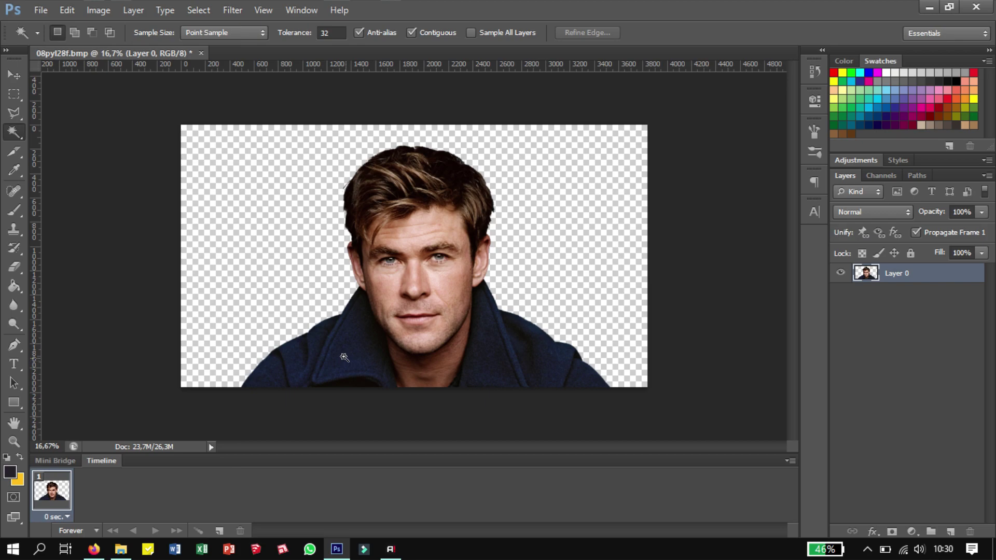
- Cut the remaining selected grey background with Ctrl+X, deselect, and start Save As
key("v")
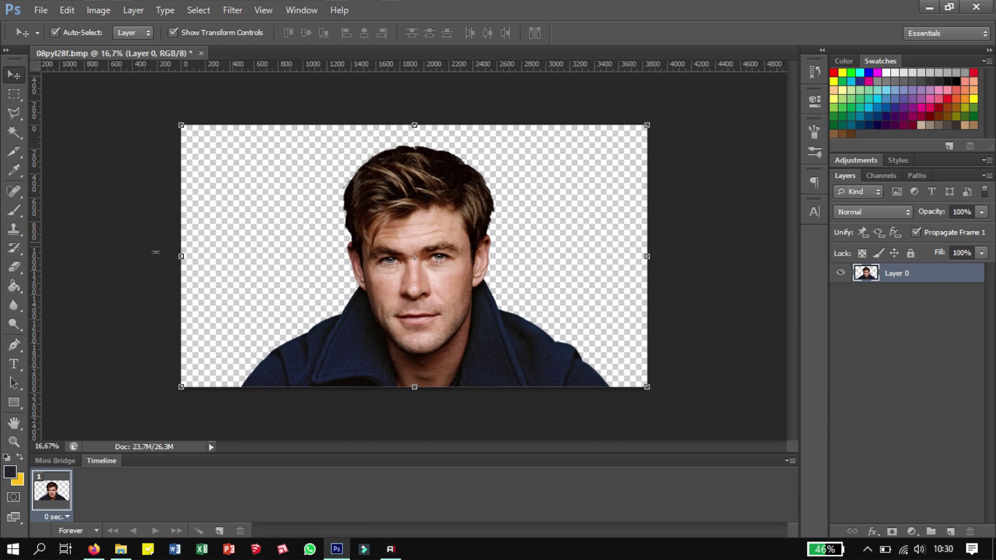
left_click(15, 132)
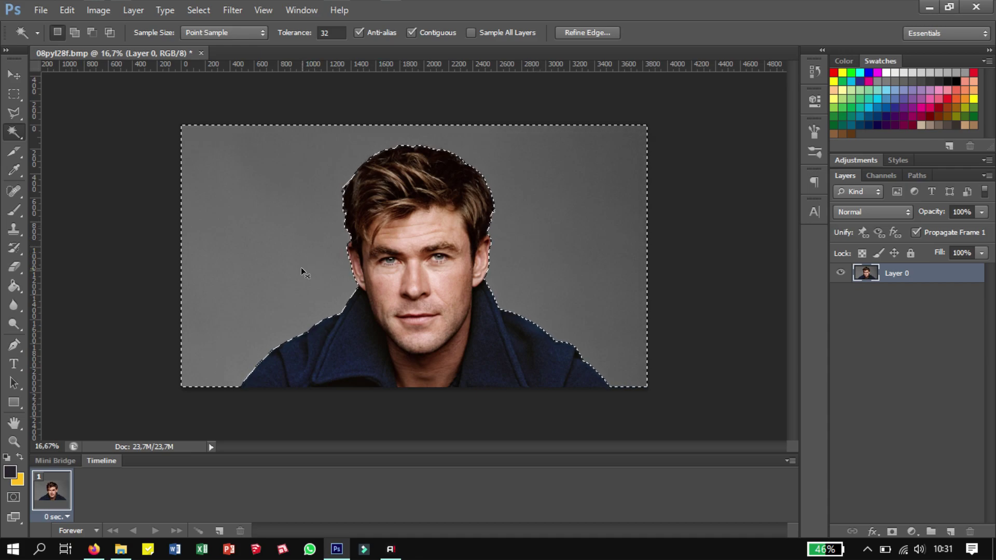
key("ctrl+x")
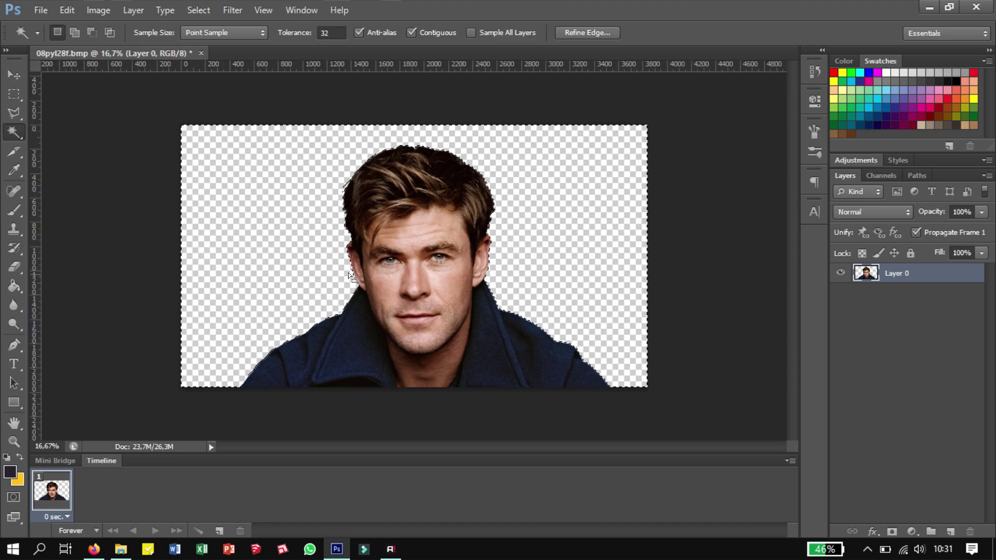
right_click(349, 271)
left_click(404, 368)
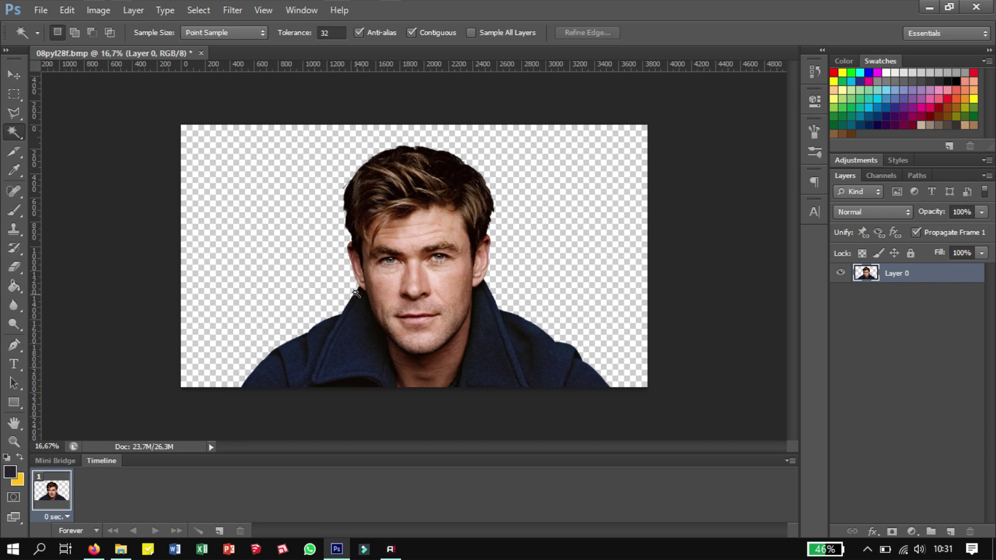
key("ctrl+shift+s")
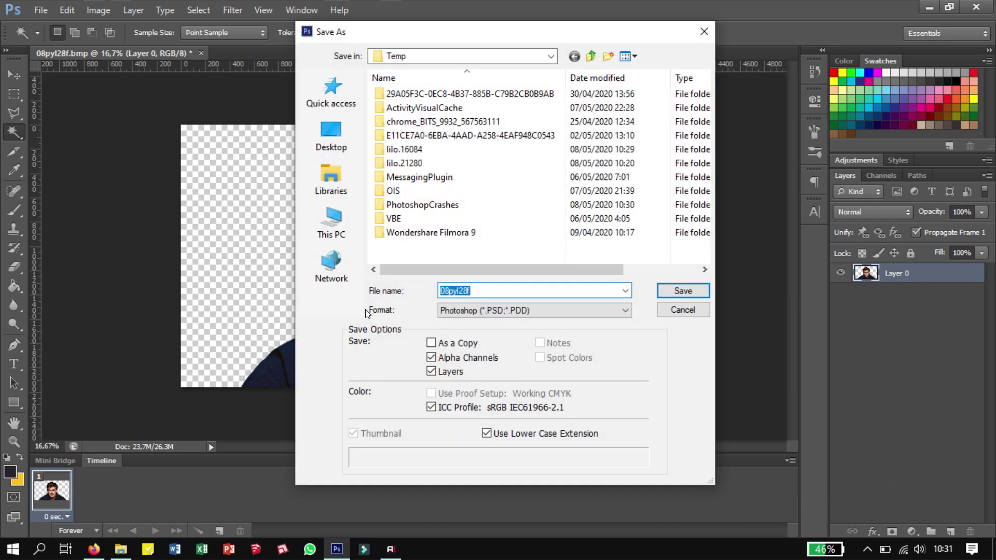
- Save a PNG copy to Libraries > Pictures under a new file name, accepting PNG options
left_click(495, 311)
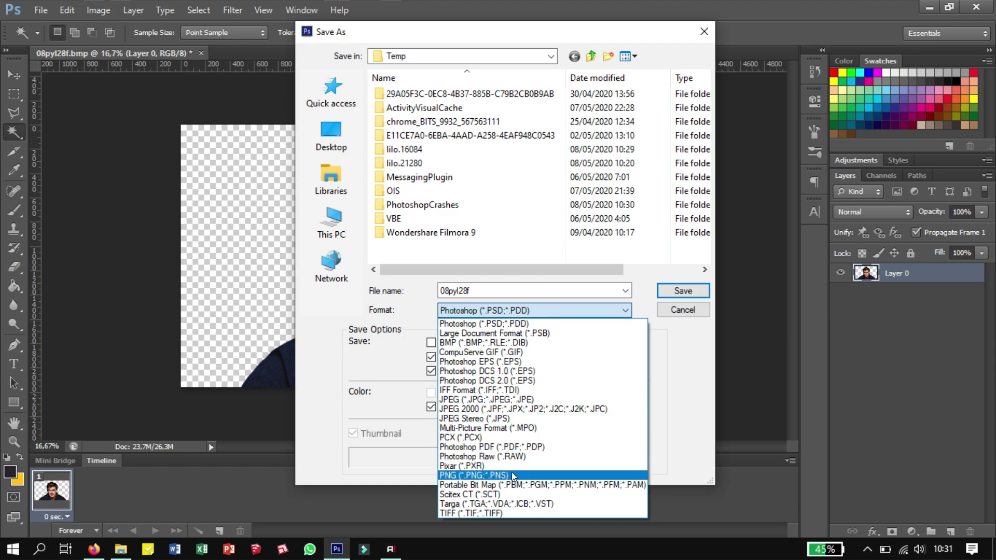
left_click(479, 476)
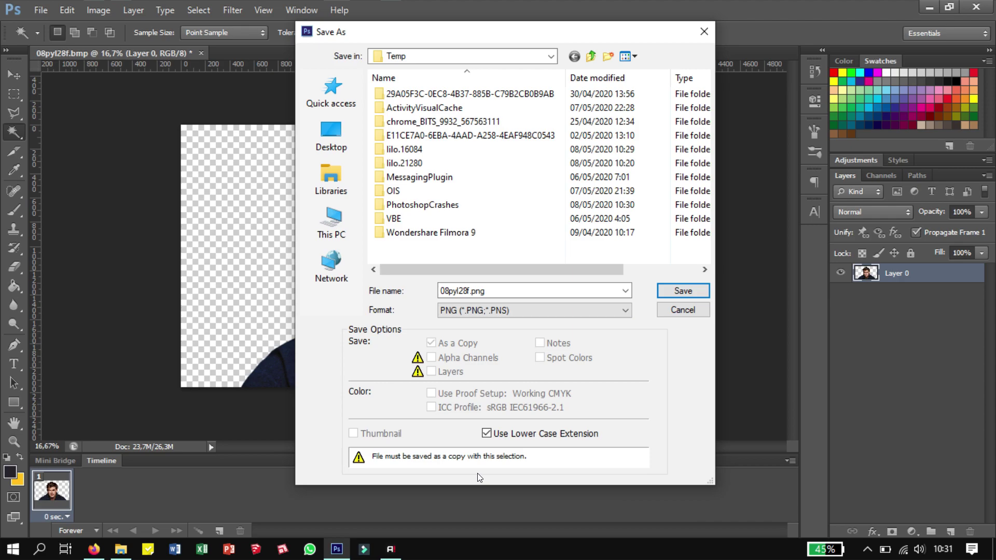
left_click(327, 175)
double_click(593, 126)
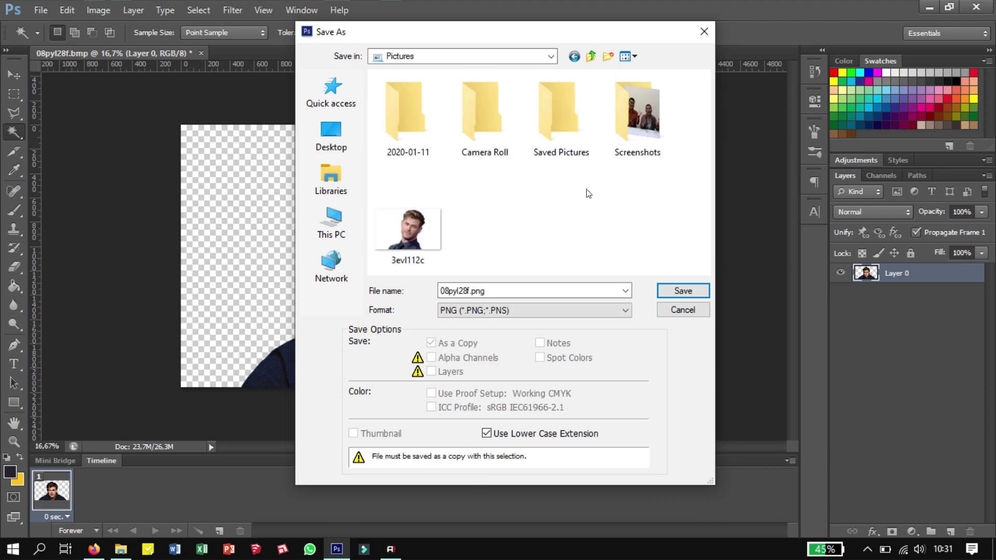
left_click(507, 292)
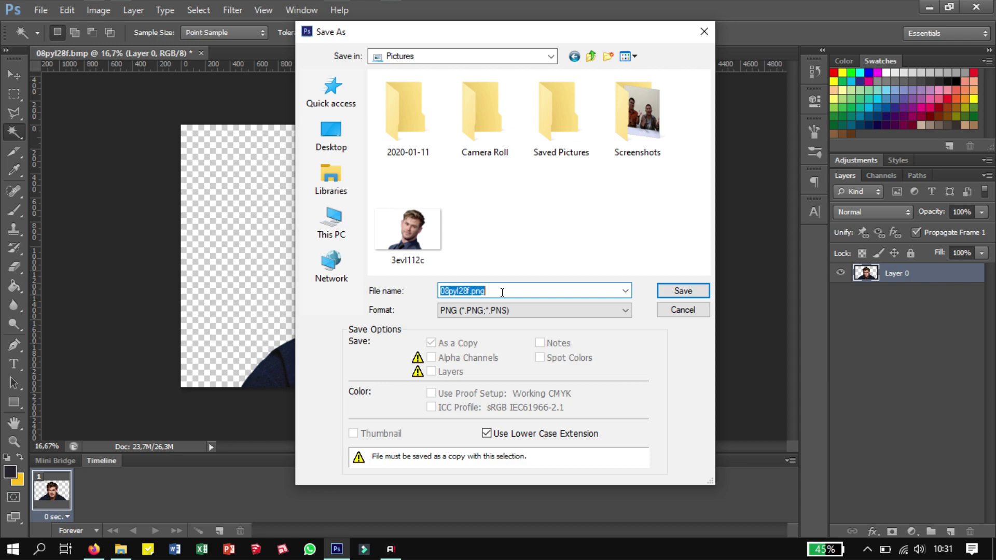
type("Hemsworth thor")
key("Return")
key("Return")
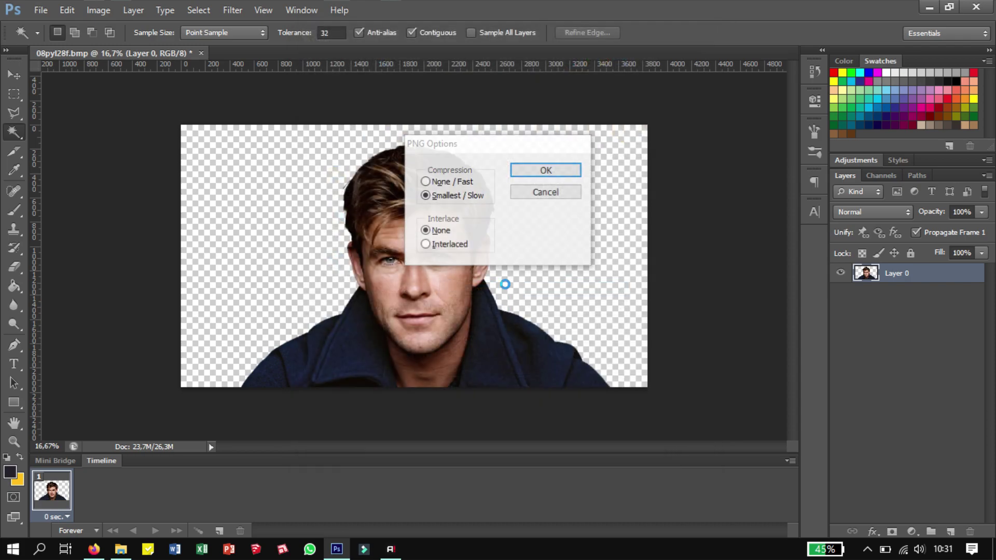
key("alt+Tab")
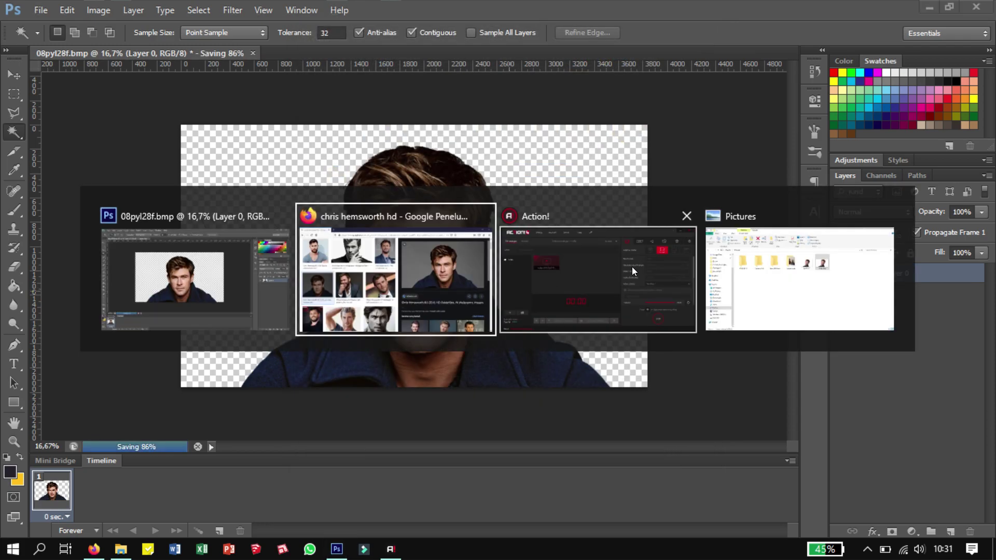
- Switch to the Pictures folder and open the newly saved PNG in Photos
key("alt+Tab")
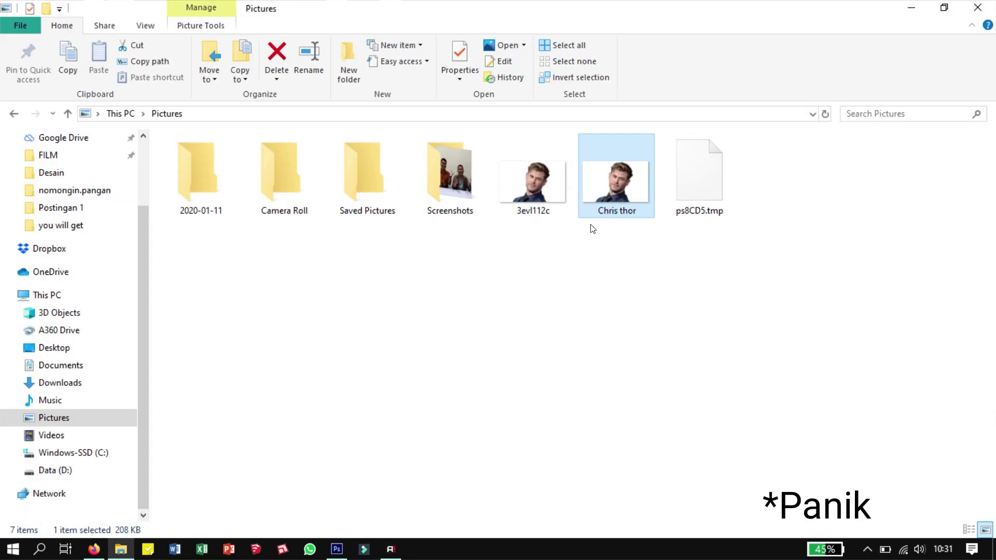
left_click(597, 269)
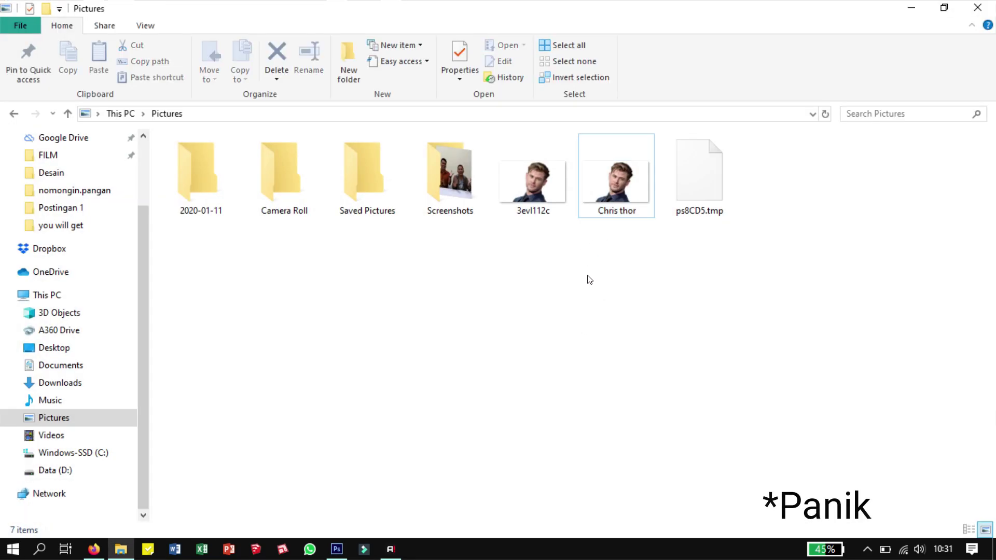
key("alt+Tab")
key("alt+Tab")
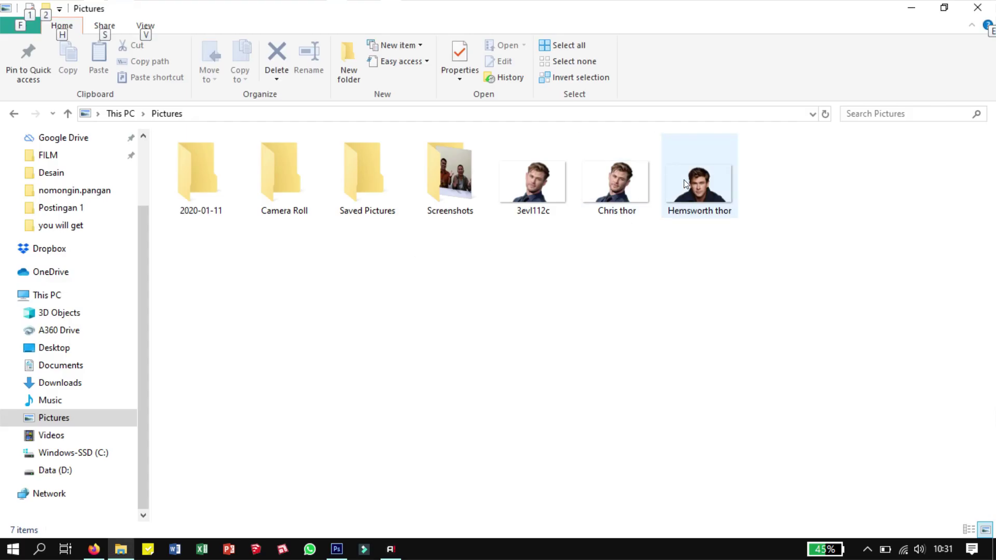
double_click(683, 181)
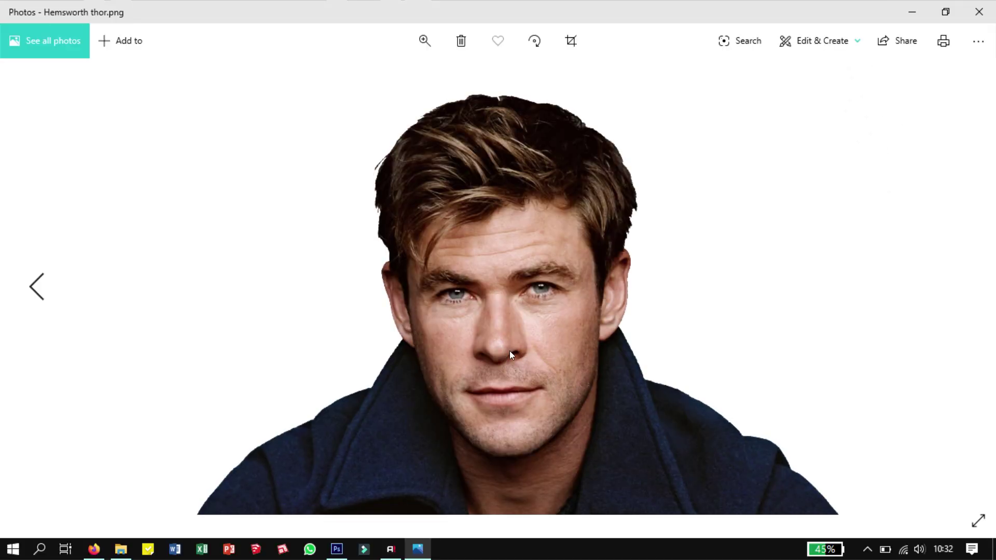
scroll(474, 344, "up", 2)
scroll(474, 343, "down", 2)
- Close Photos, confirm the new file is a 5,38 MB PNG, refresh Pictures, minimize Explorer
left_click(979, 11)
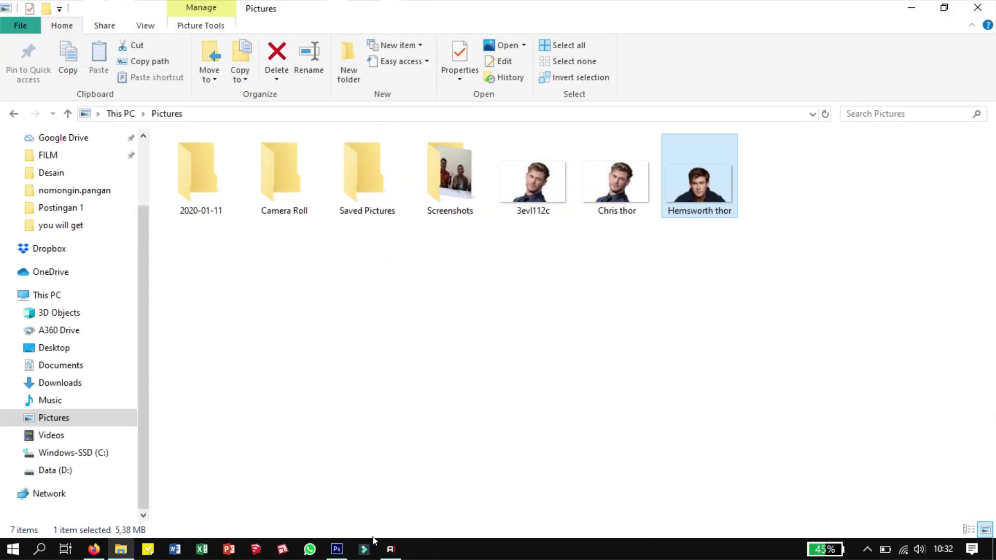
right_click(694, 188)
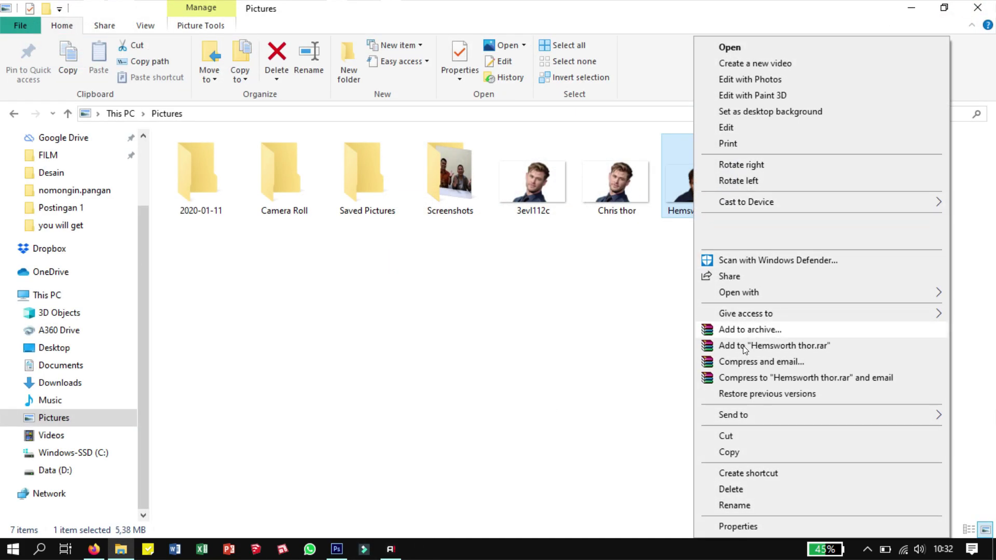
left_click(764, 525)
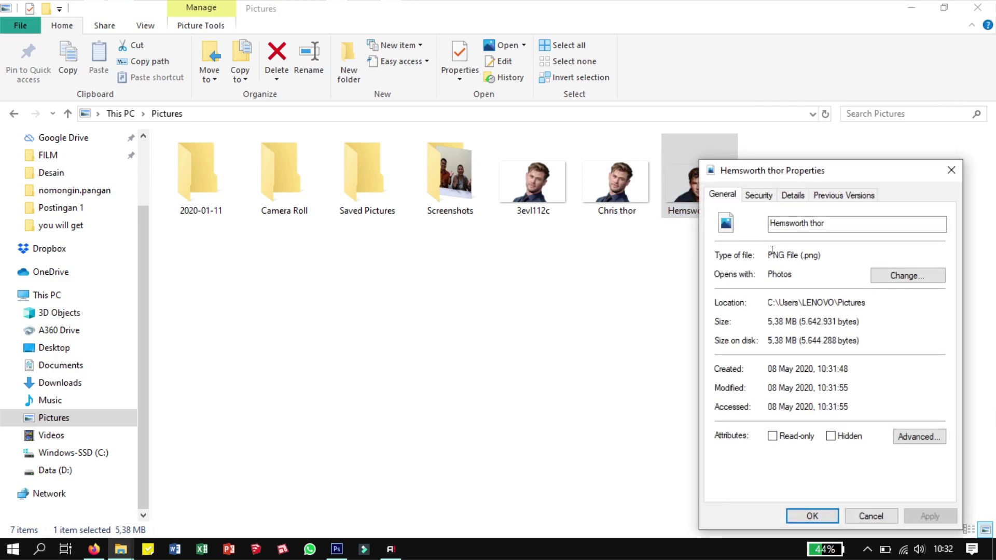
left_click(951, 171)
right_click(583, 292)
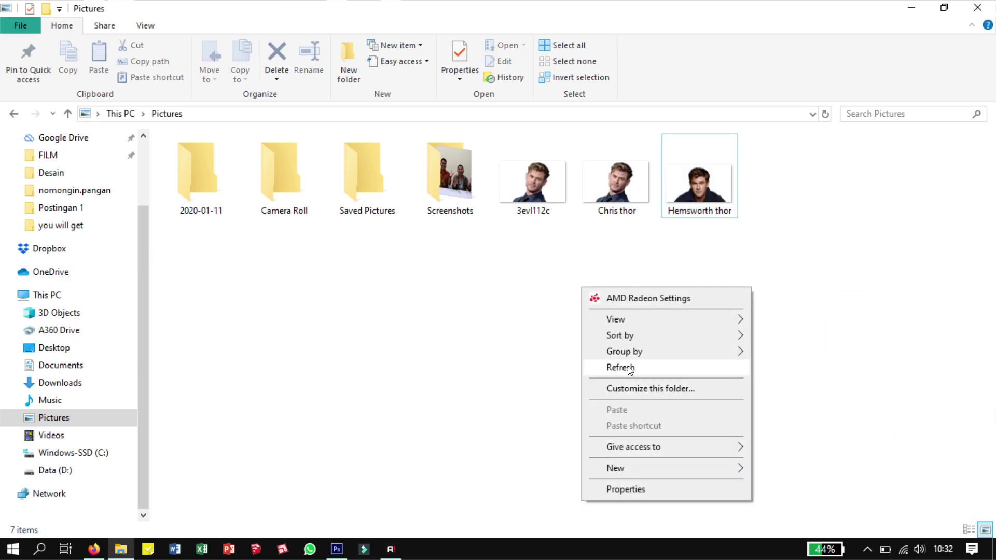
left_click(619, 368)
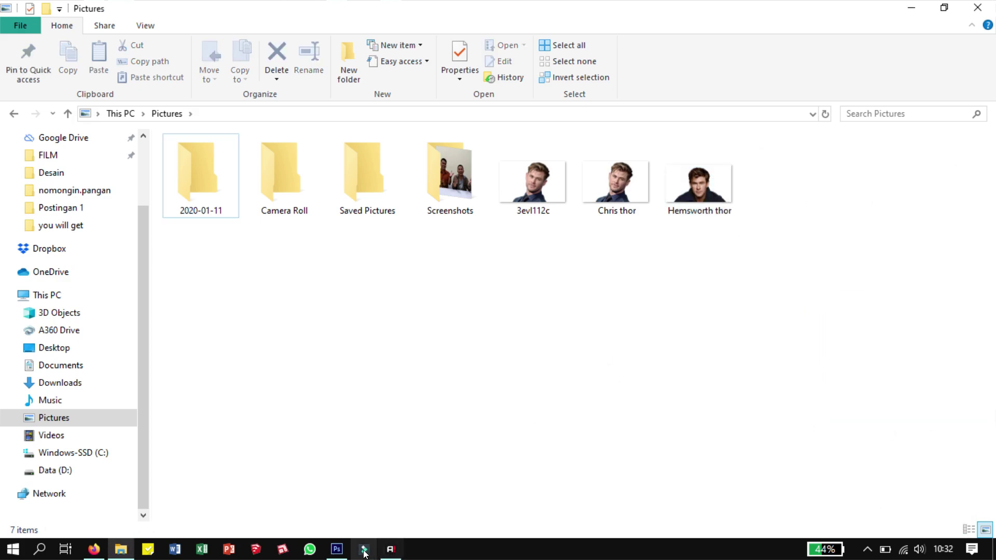
left_click(911, 7)
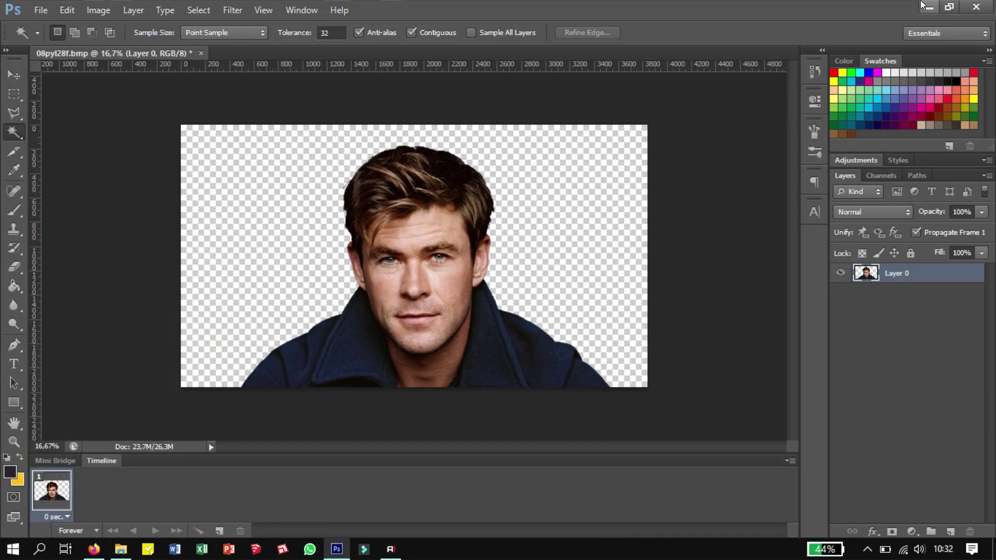
- Minimize Photoshop and refresh the Windows desktop
left_click(925, 5)
right_click(450, 155)
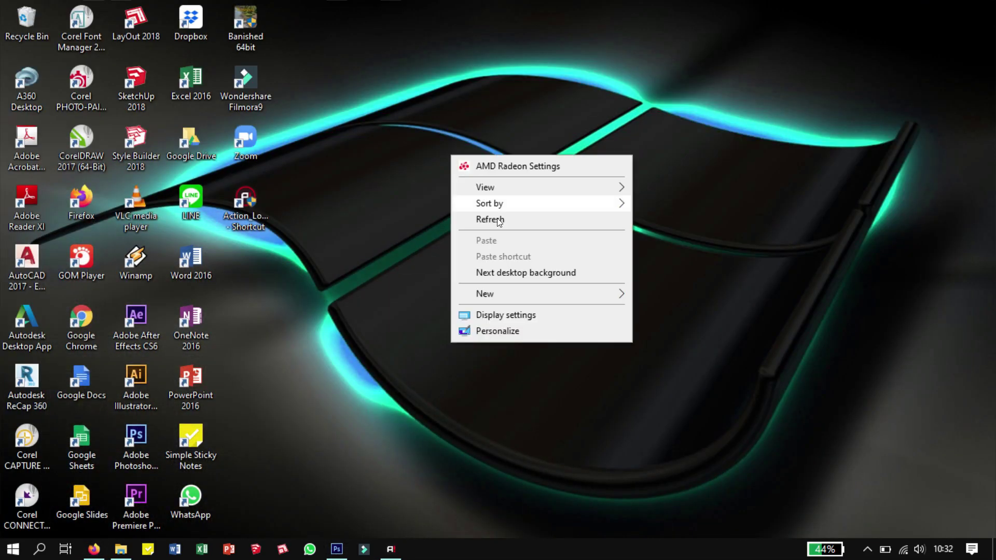
left_click(508, 218)
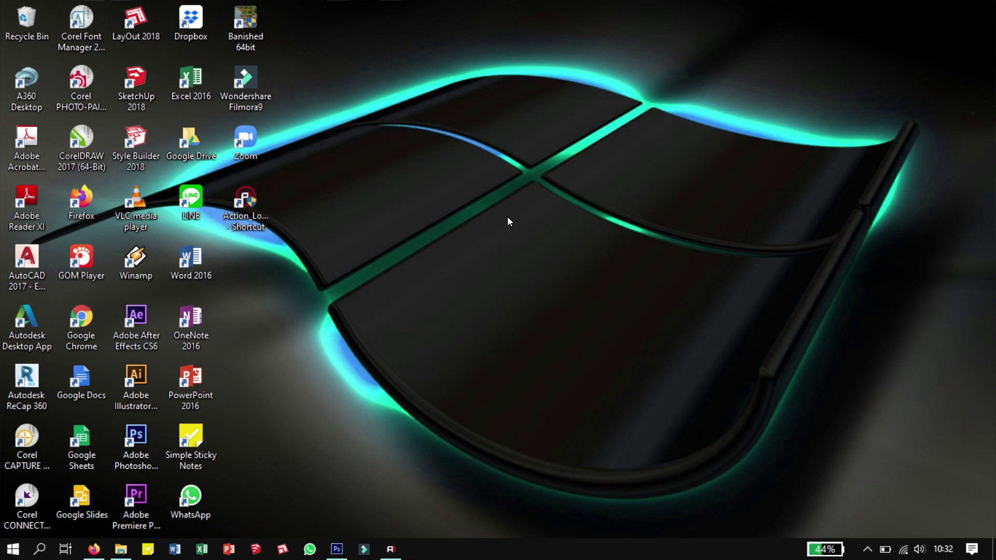